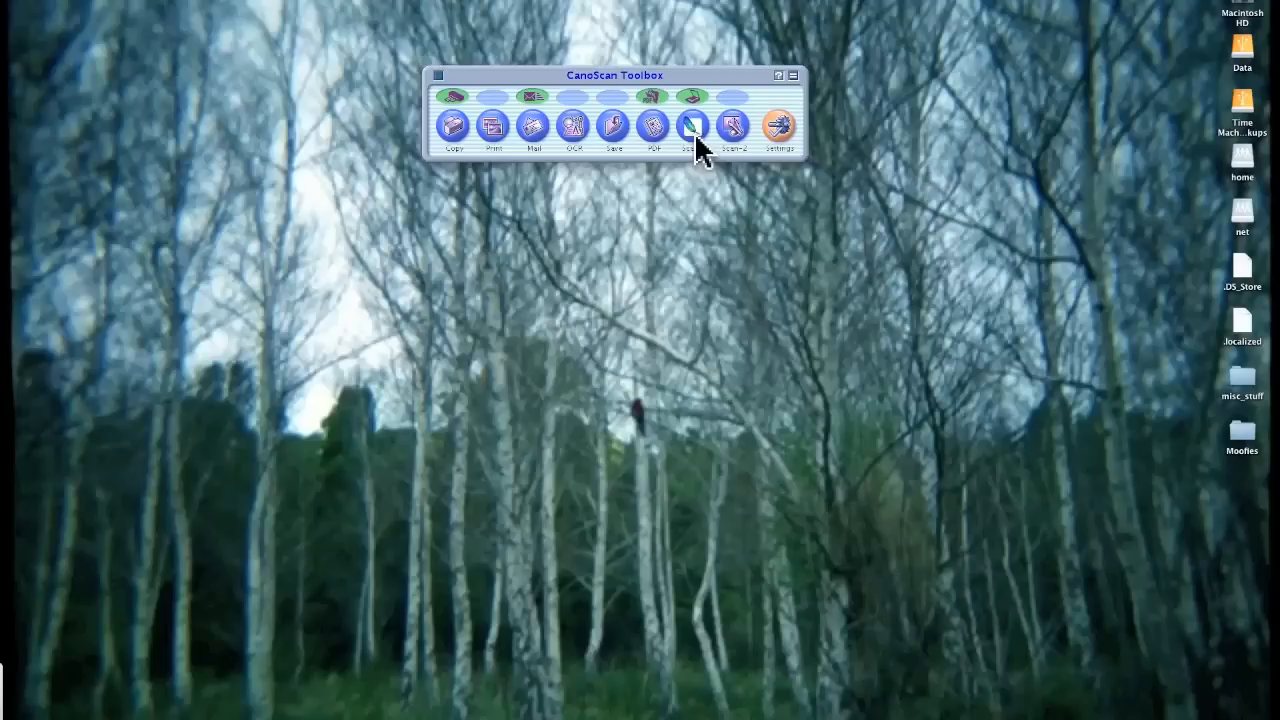
Open the Scan-1 dialog from the CanoScan Toolbox and toggle Display the Scanner Driver off and back on
{"action": "mouse_move", "coordinate": [1066, 705]}
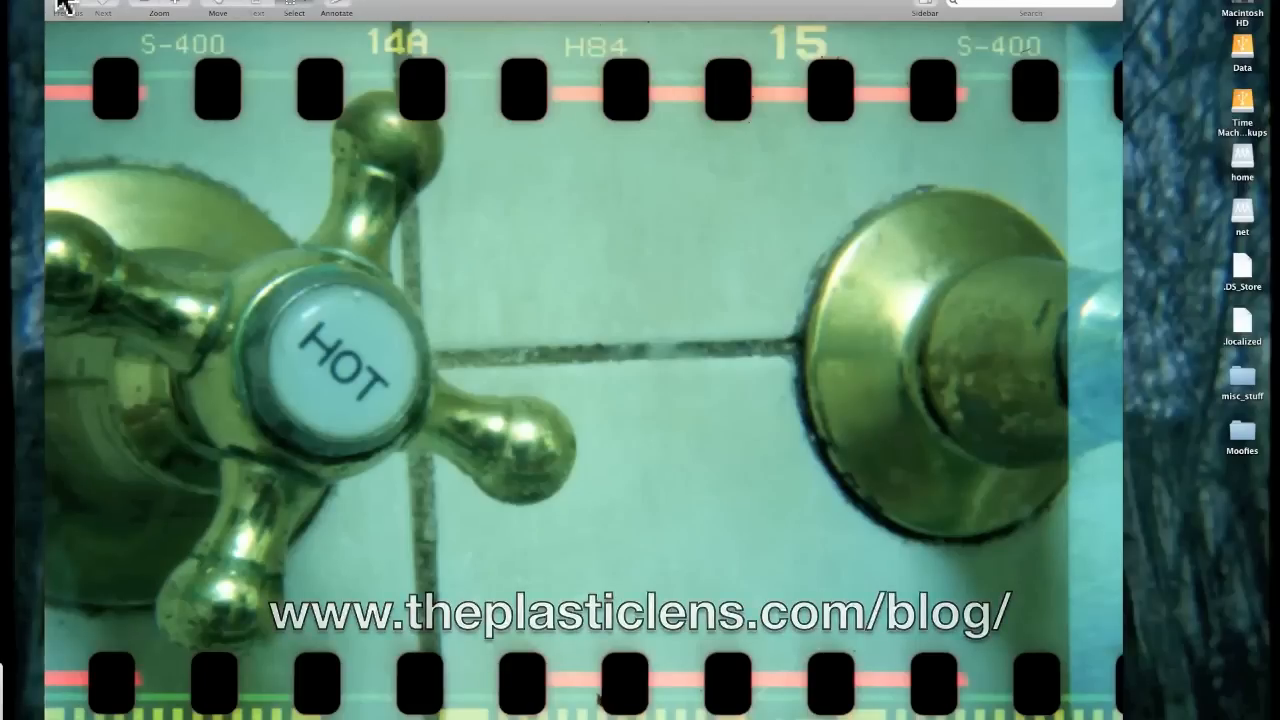
{"action": "left_click", "coordinate": [58, 1]}
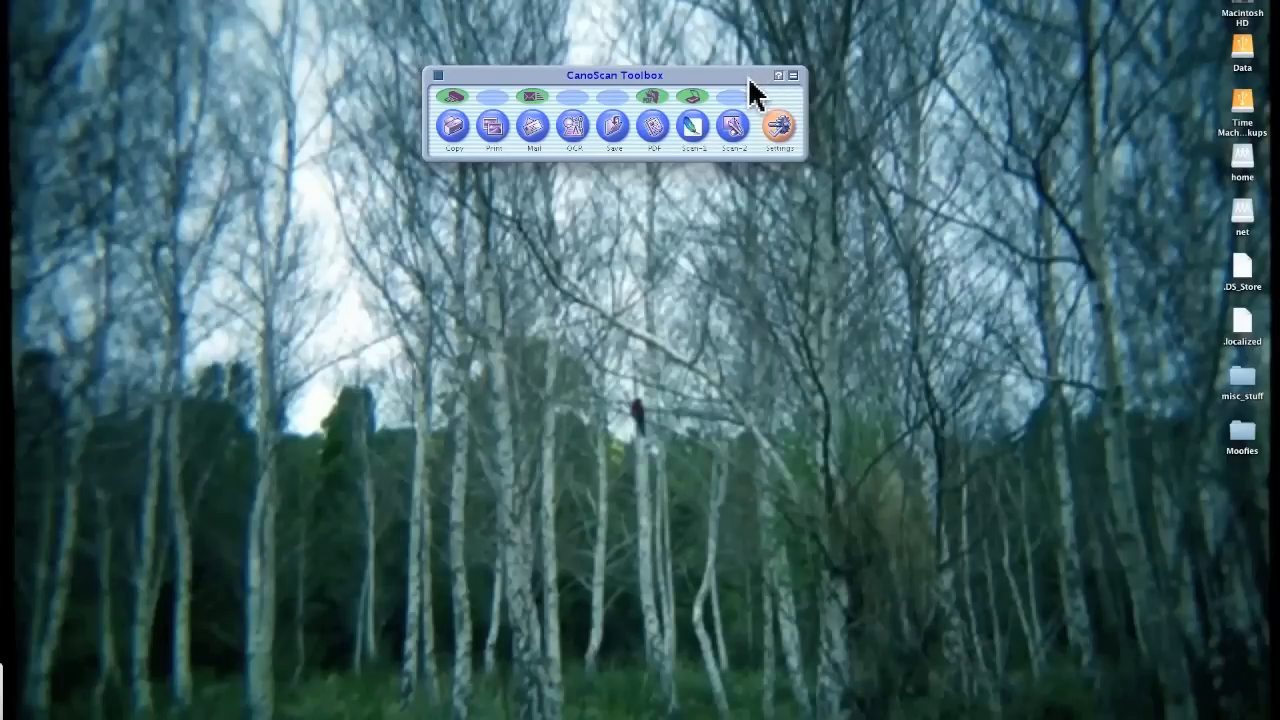
{"action": "left_click", "coordinate": [698, 138]}
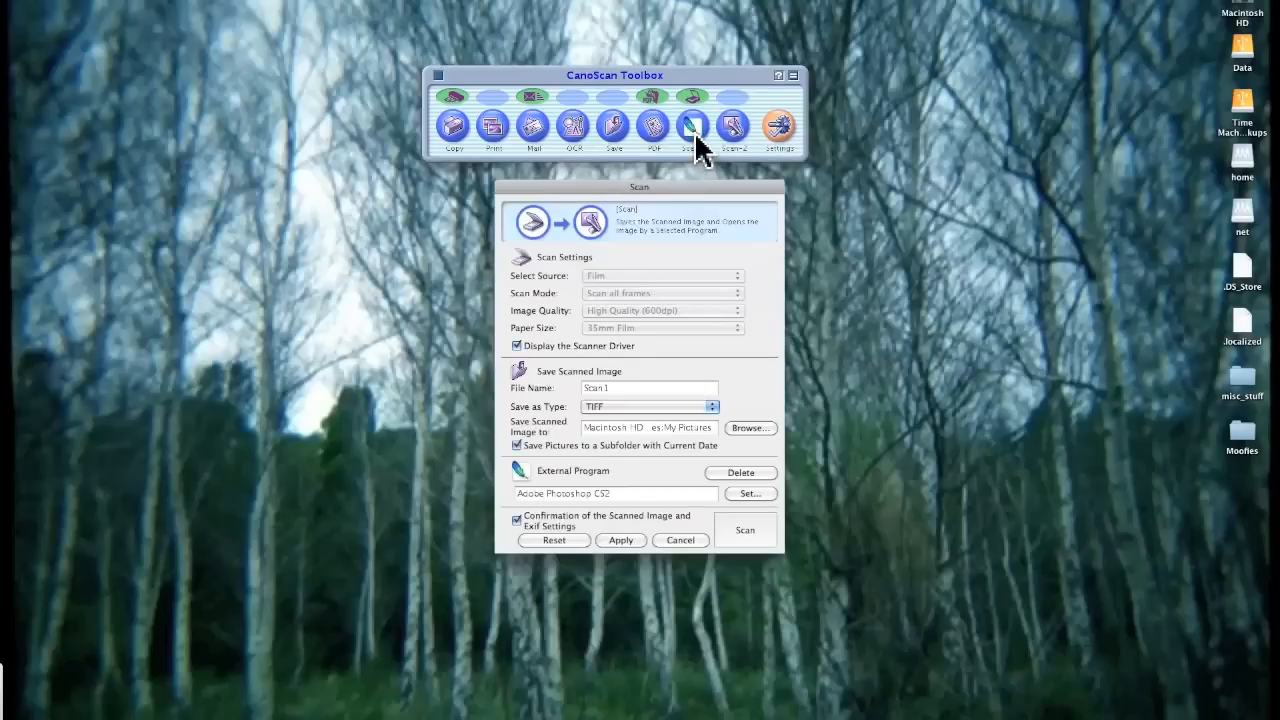
{"action": "left_click", "coordinate": [516, 346]}
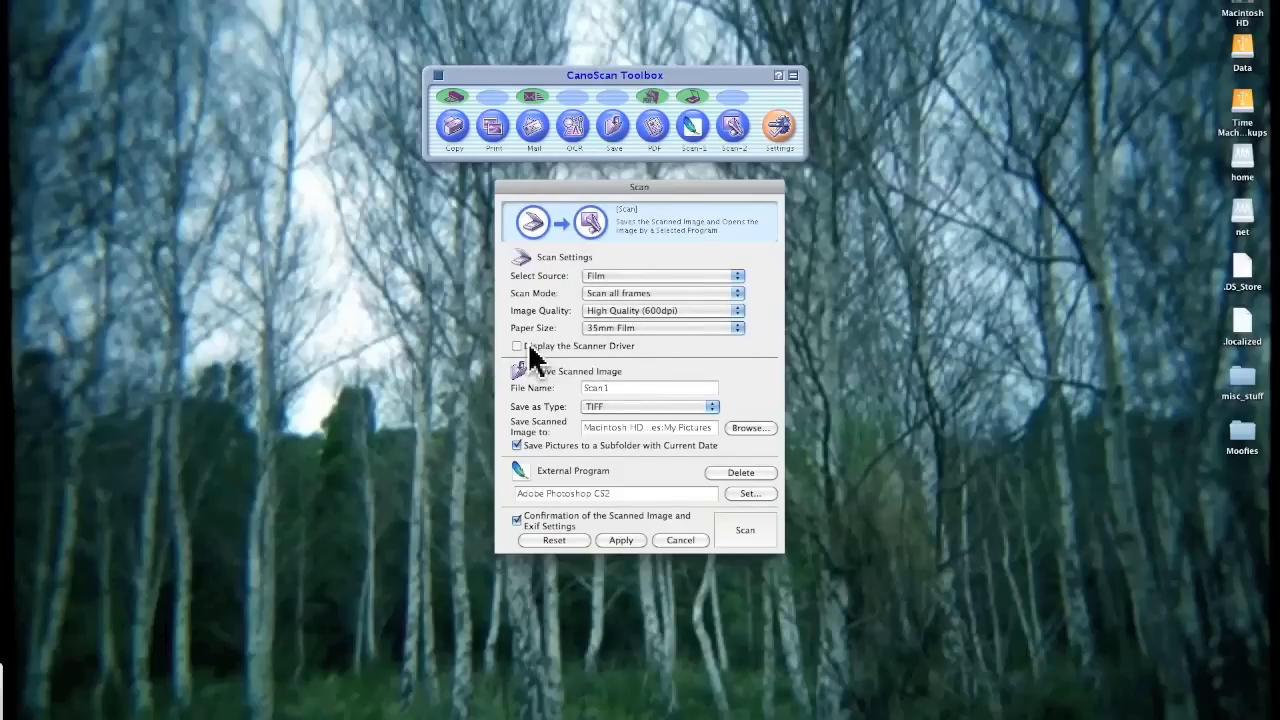
{"action": "left_click", "coordinate": [516, 346]}
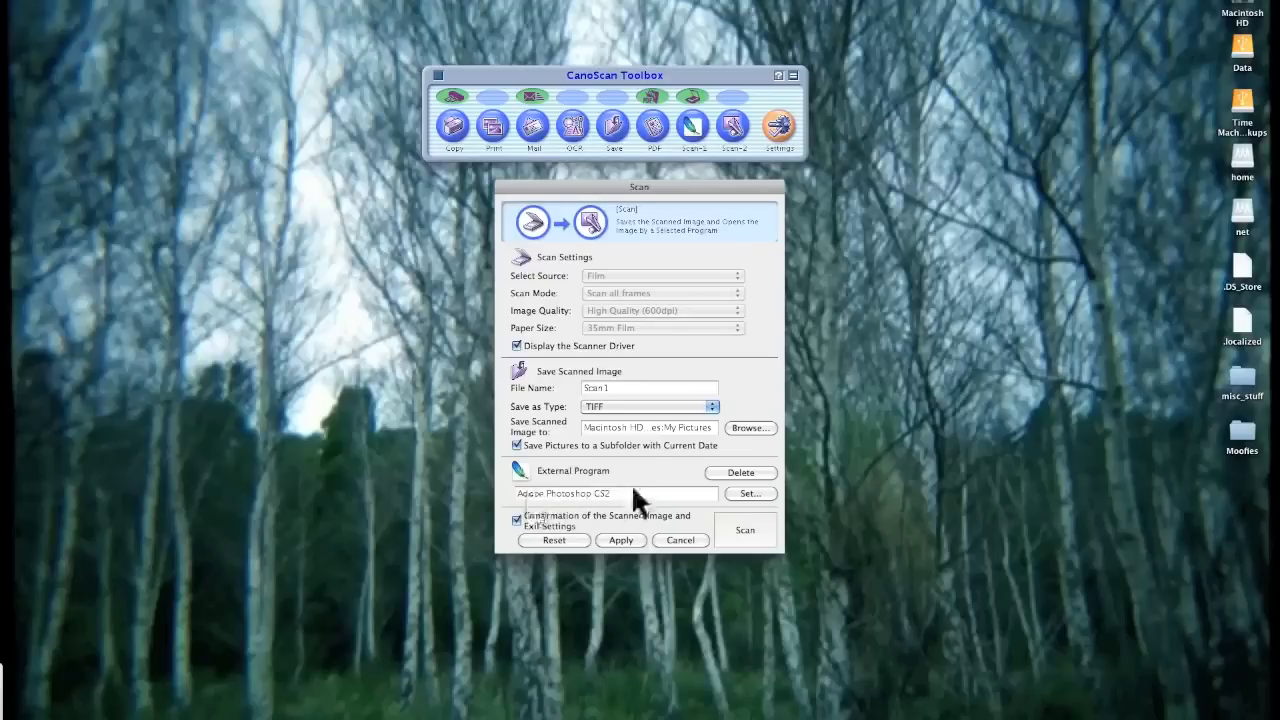
Start the scan to launch the scanner driver and switch it to Advanced Mode
{"action": "left_click", "coordinate": [746, 534]}
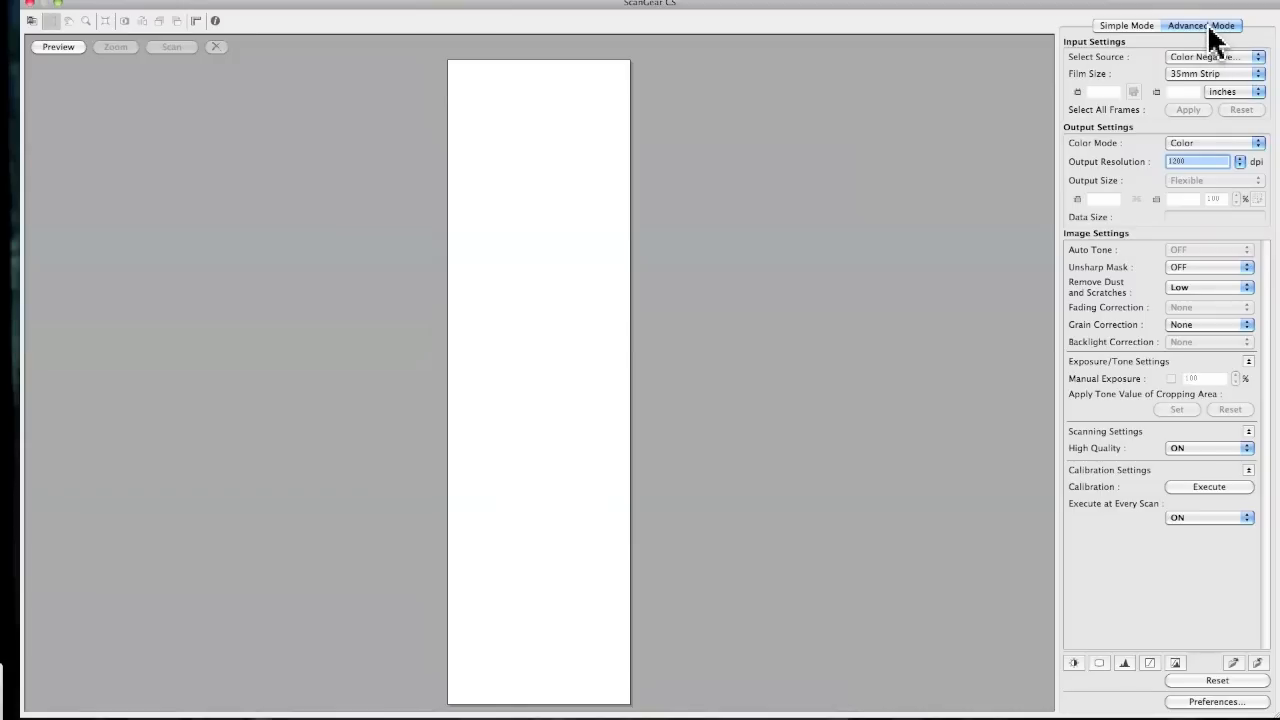
{"action": "left_click", "coordinate": [1131, 27]}
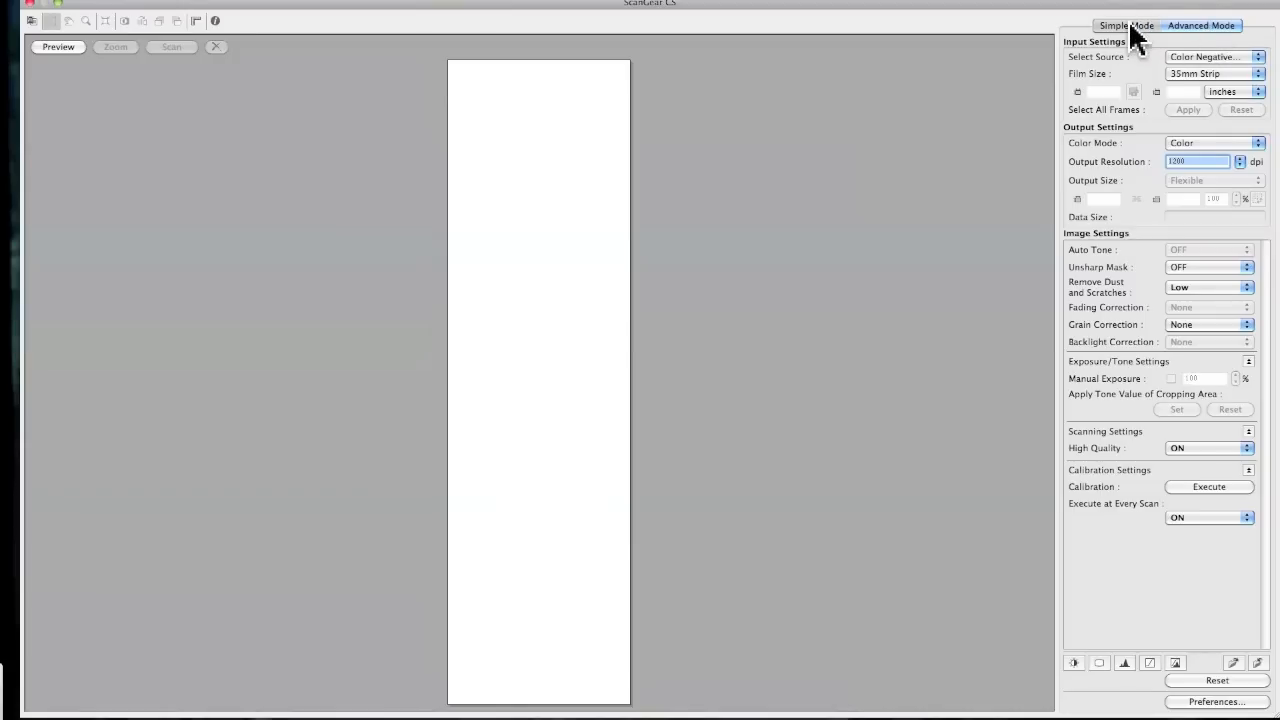
{"action": "left_click", "coordinate": [1204, 27]}
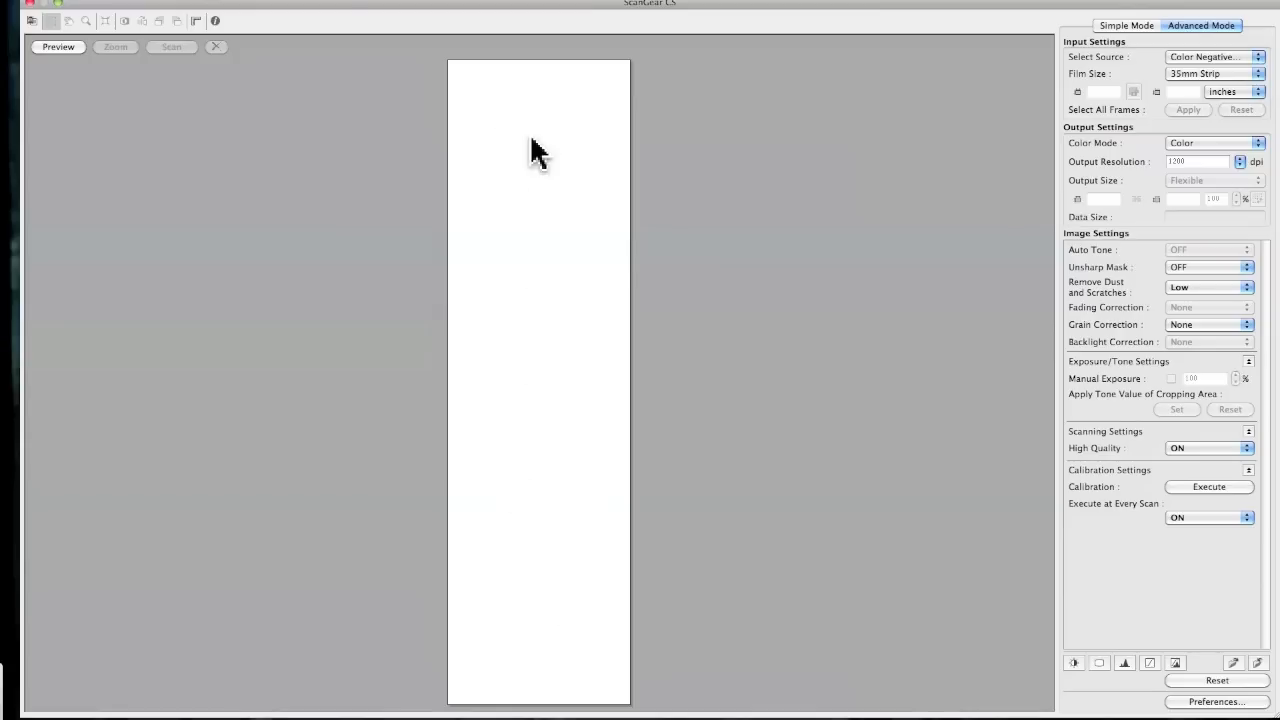
Clear the preview area and run a preview scan of the 35mm film strip
{"action": "left_click", "coordinate": [33, 22]}
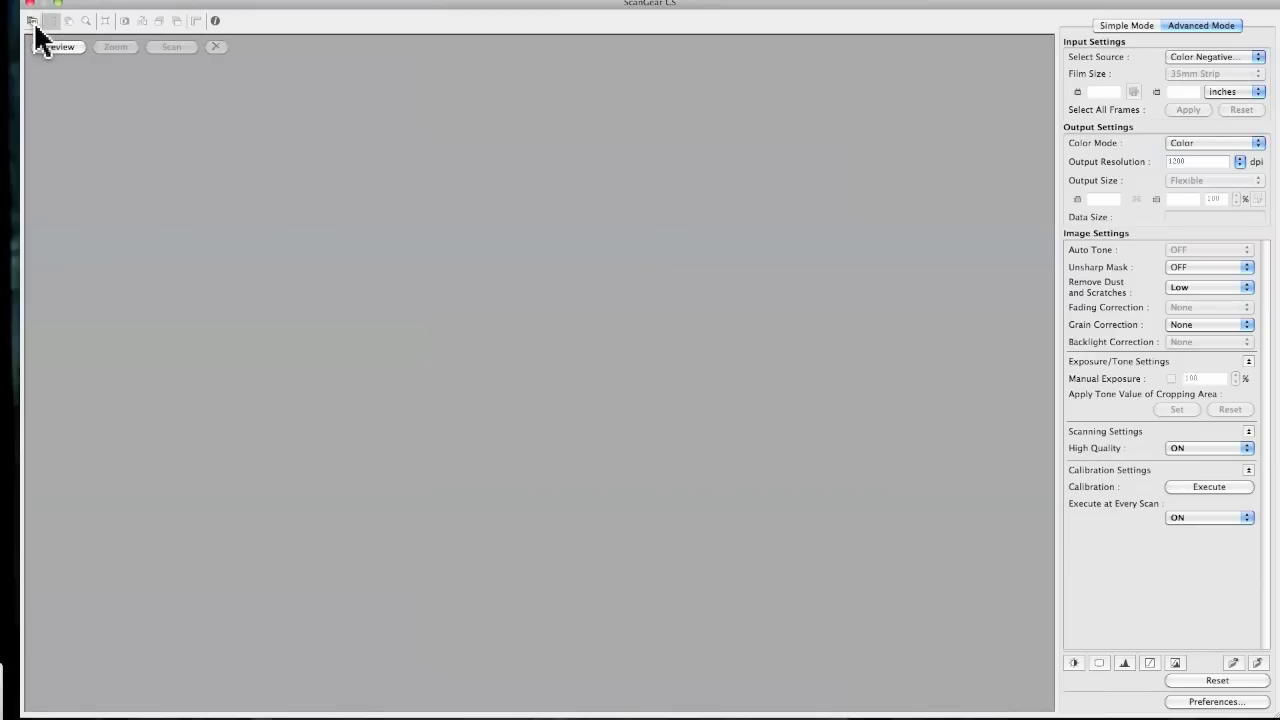
{"action": "left_click", "coordinate": [33, 22]}
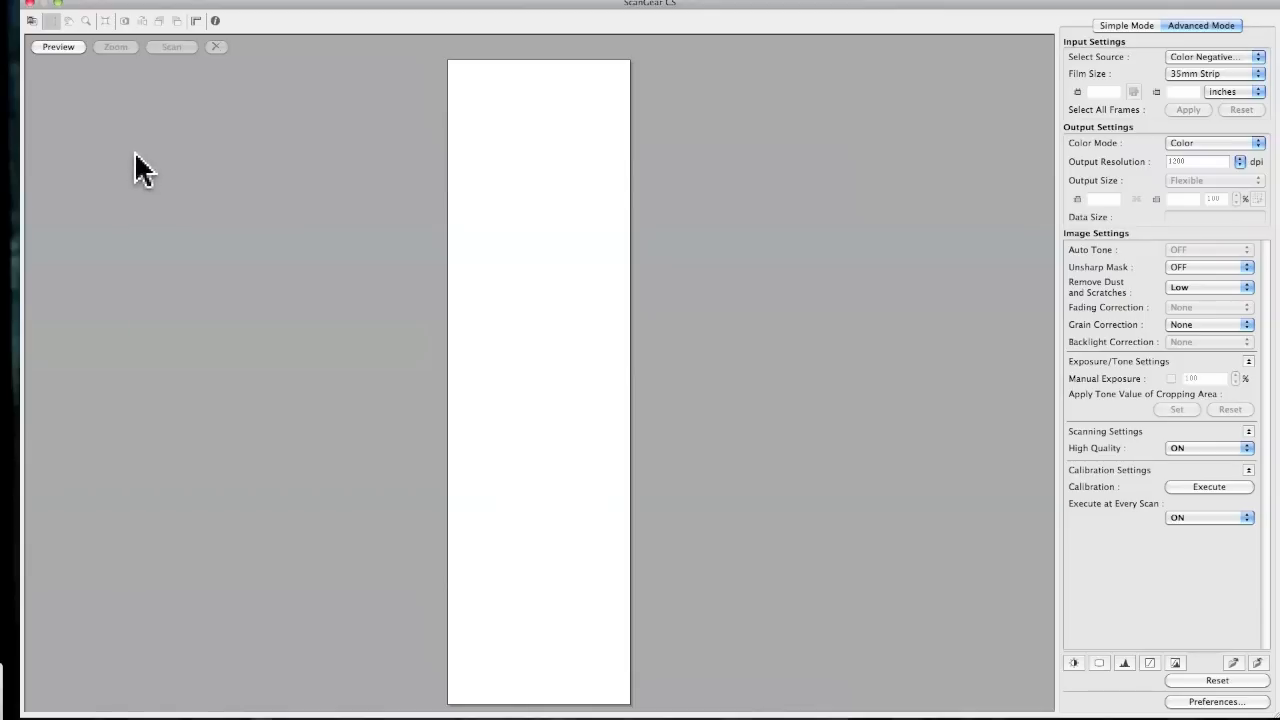
{"action": "left_click", "coordinate": [71, 47]}
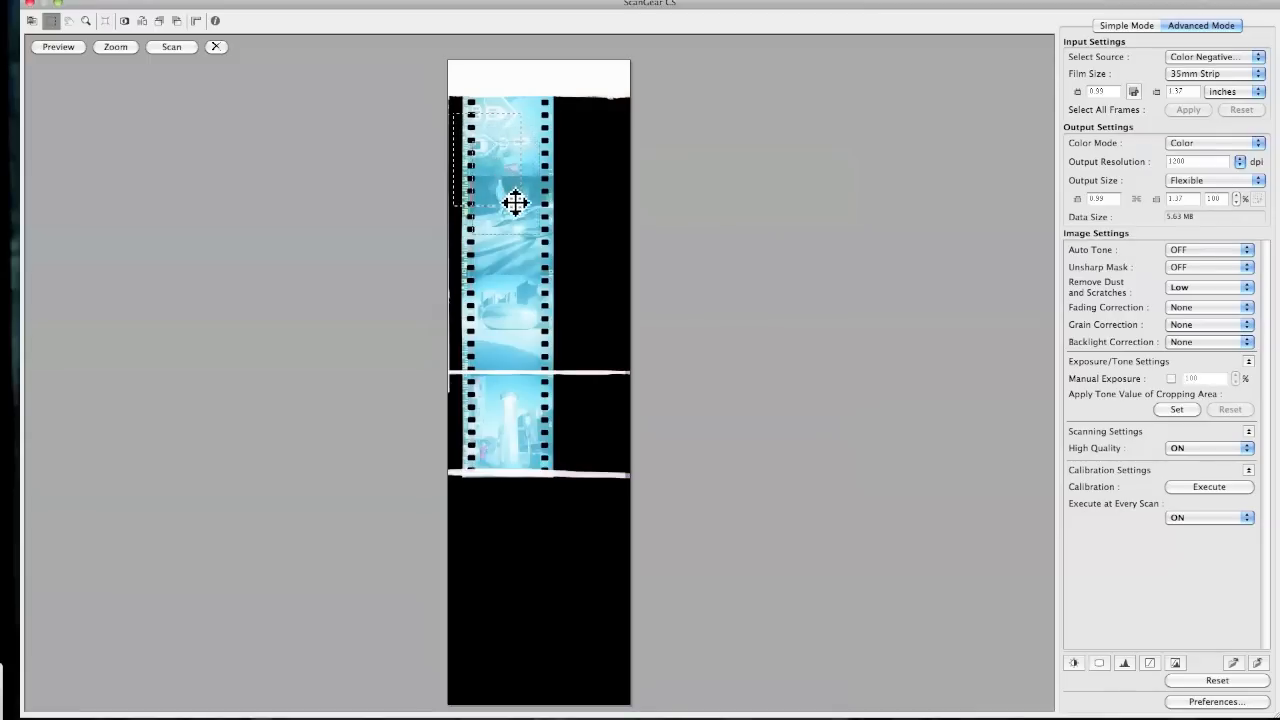
Move the cropping frame from the top frames down onto the bottom film frame
{"action": "left_click_drag", "start_coordinate": [517, 233], "coordinate": [596, 271]}
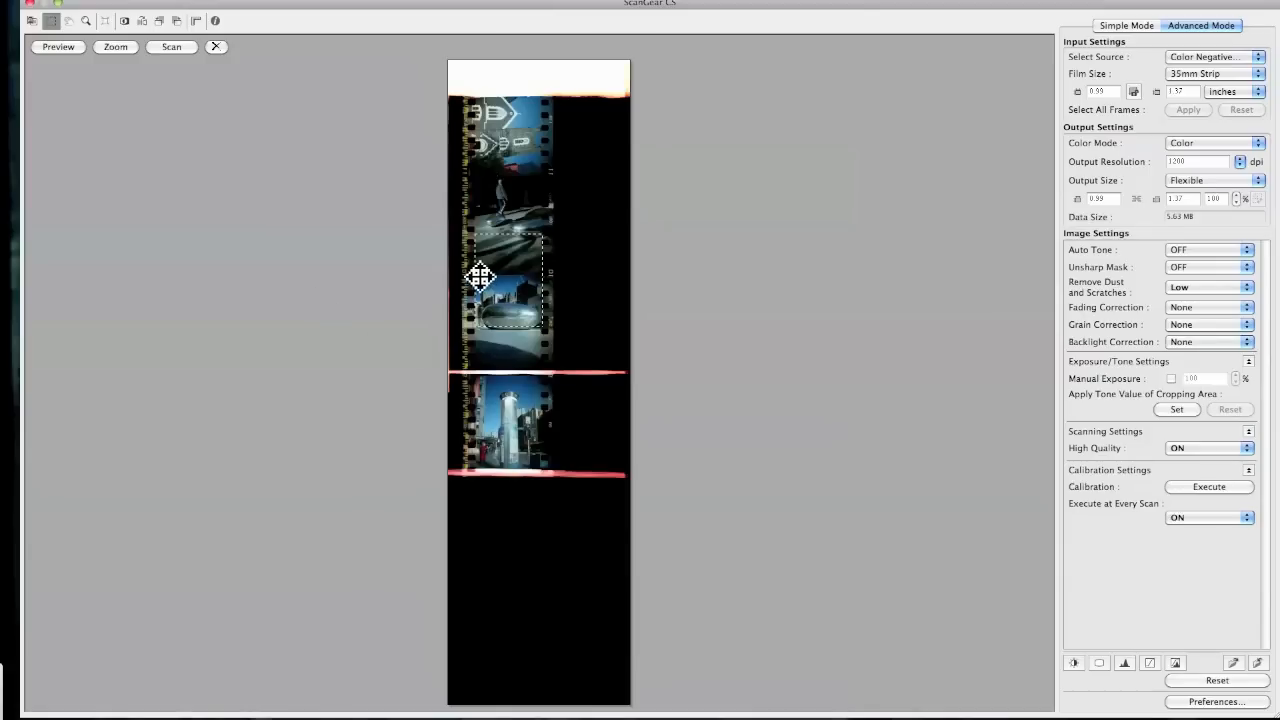
{"action": "left_click_drag", "start_coordinate": [498, 276], "coordinate": [554, 174]}
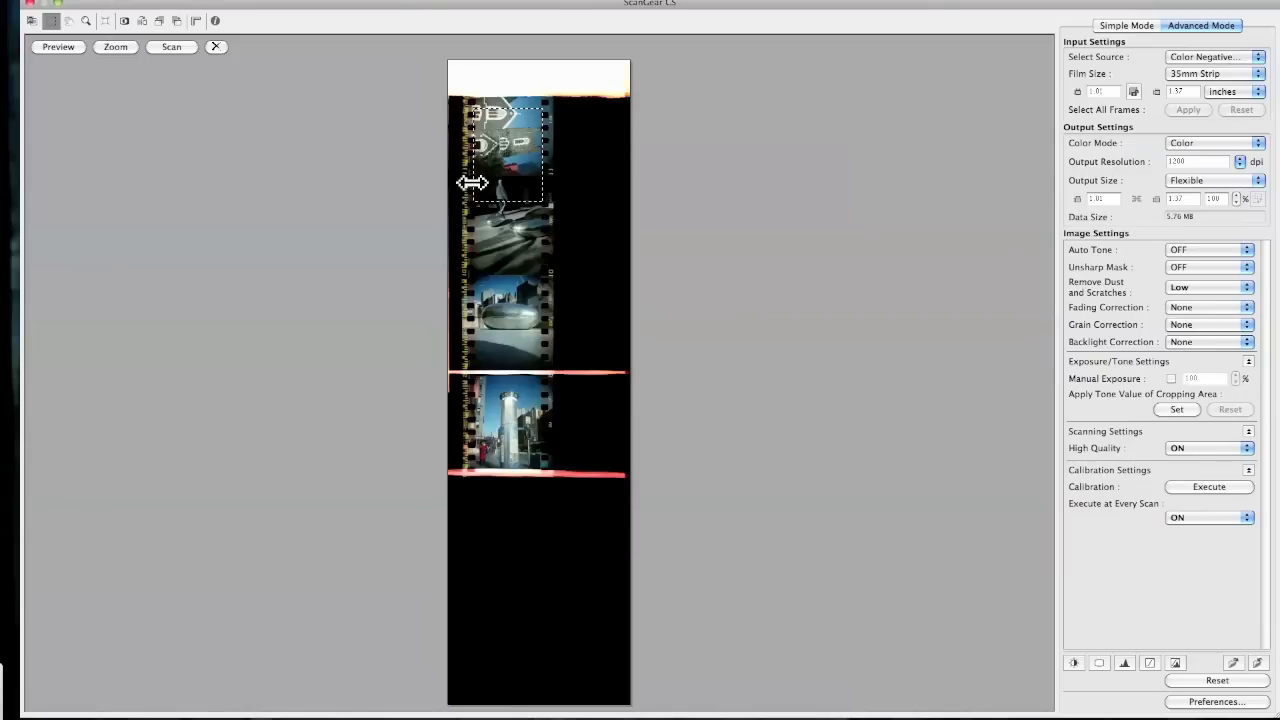
{"action": "left_click_drag", "start_coordinate": [506, 152], "coordinate": [508, 425]}
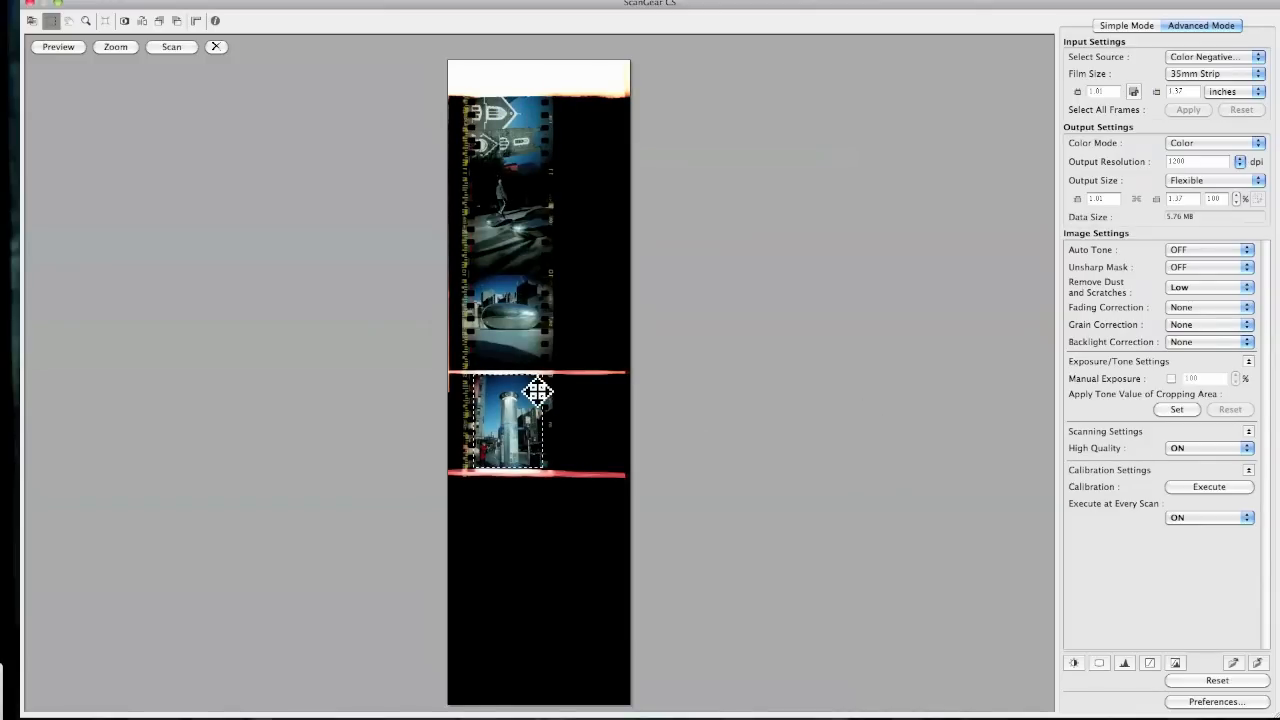
Apply the cropping area's tone values and widen the crop box slightly on its left and right sides
{"action": "left_click", "coordinate": [1178, 410]}
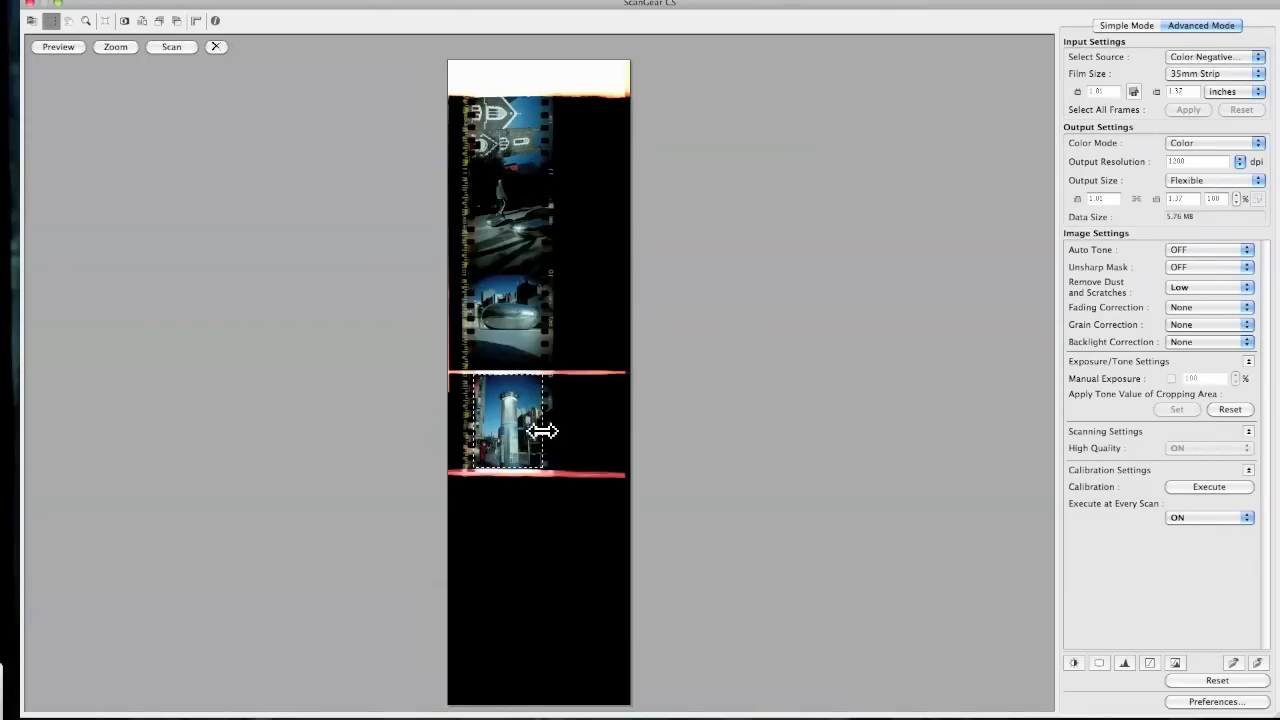
{"action": "left_click_drag", "start_coordinate": [541, 431], "coordinate": [551, 431]}
{"action": "left_click_drag", "start_coordinate": [471, 426], "coordinate": [461, 427]}
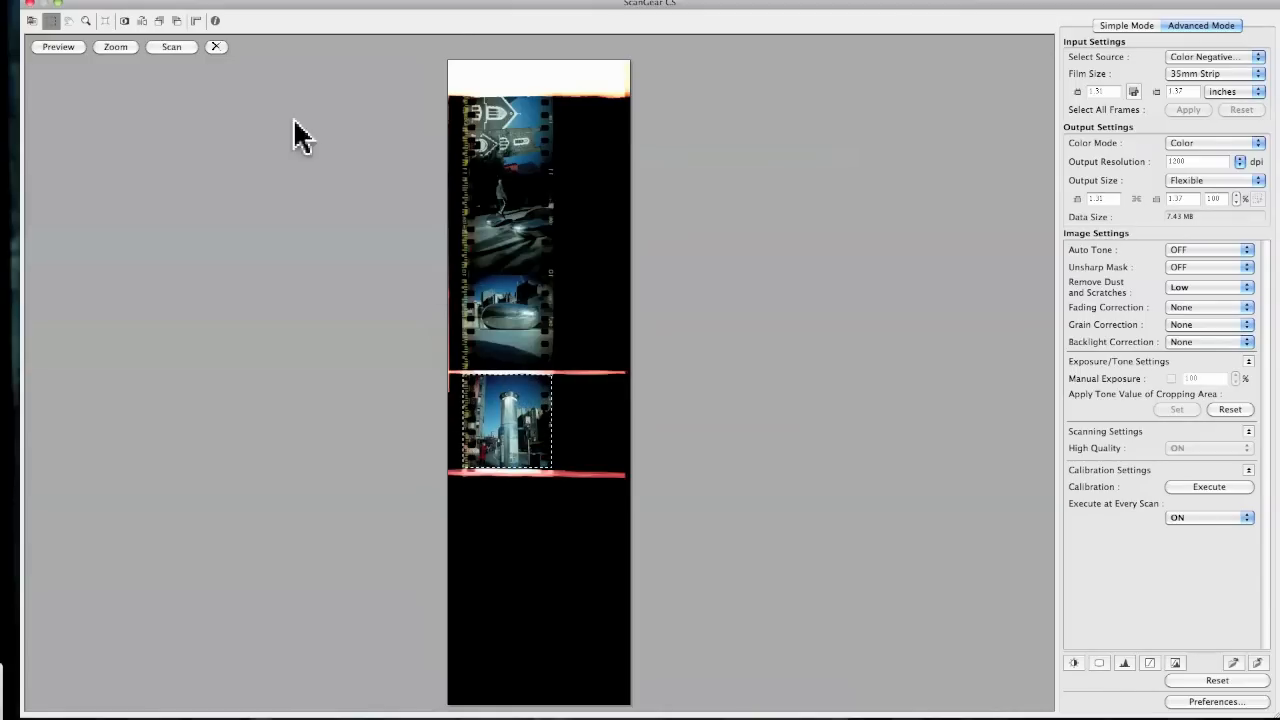
Zoom into the selected frame and fine-tune the crop box's left and right edges
{"action": "left_click", "coordinate": [112, 48]}
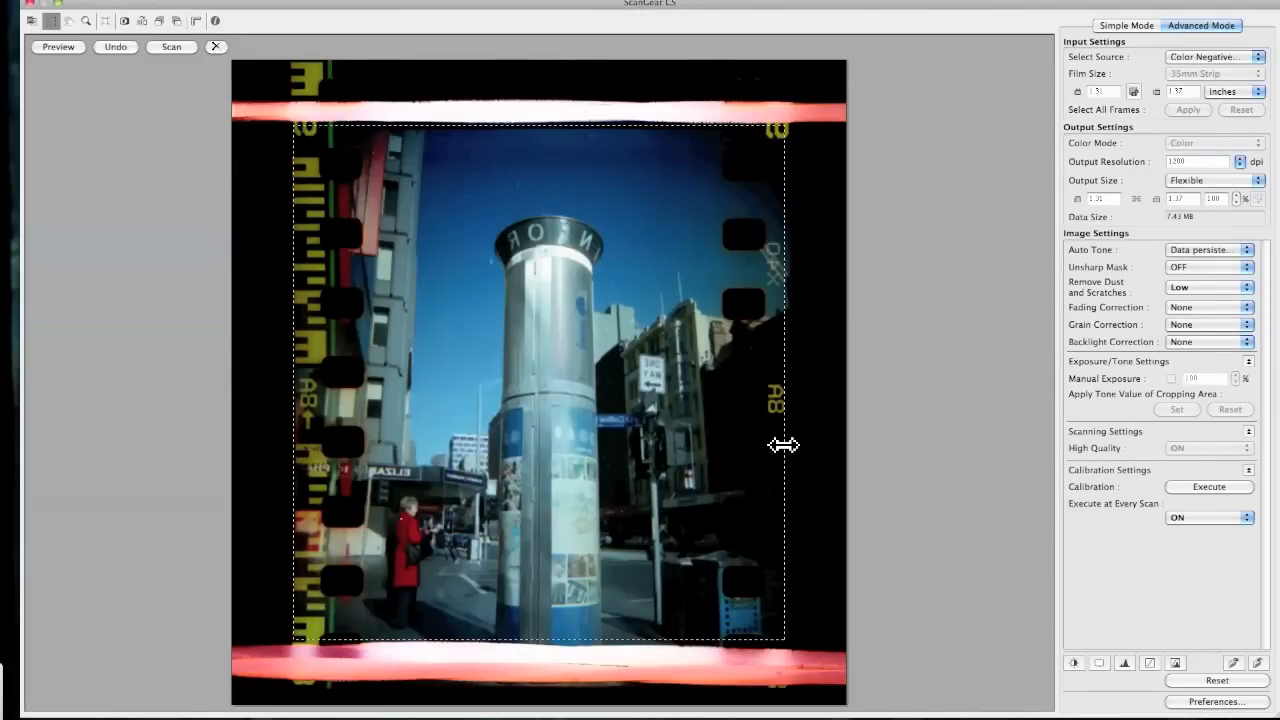
{"action": "left_click_drag", "start_coordinate": [784, 445], "coordinate": [791, 447]}
{"action": "left_click_drag", "start_coordinate": [293, 405], "coordinate": [294, 403]}
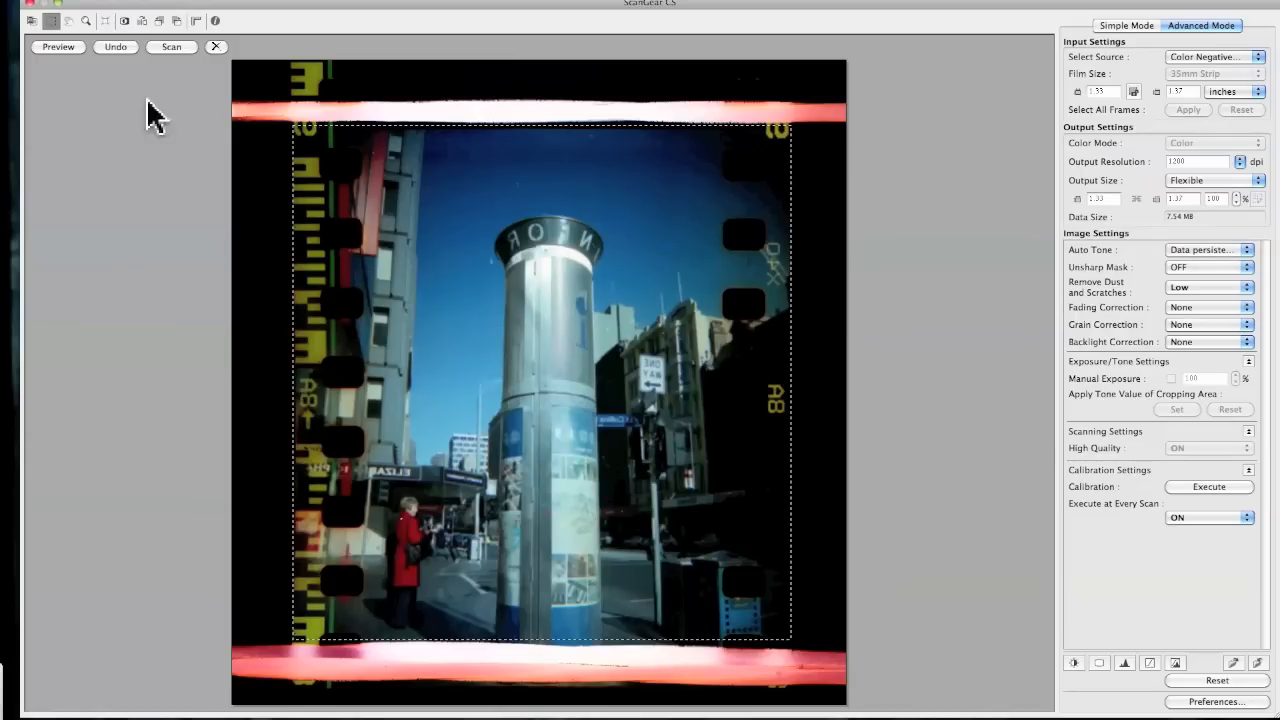
Mirror the image horizontally and set Auto Tone to ON
{"action": "left_click", "coordinate": [142, 20]}
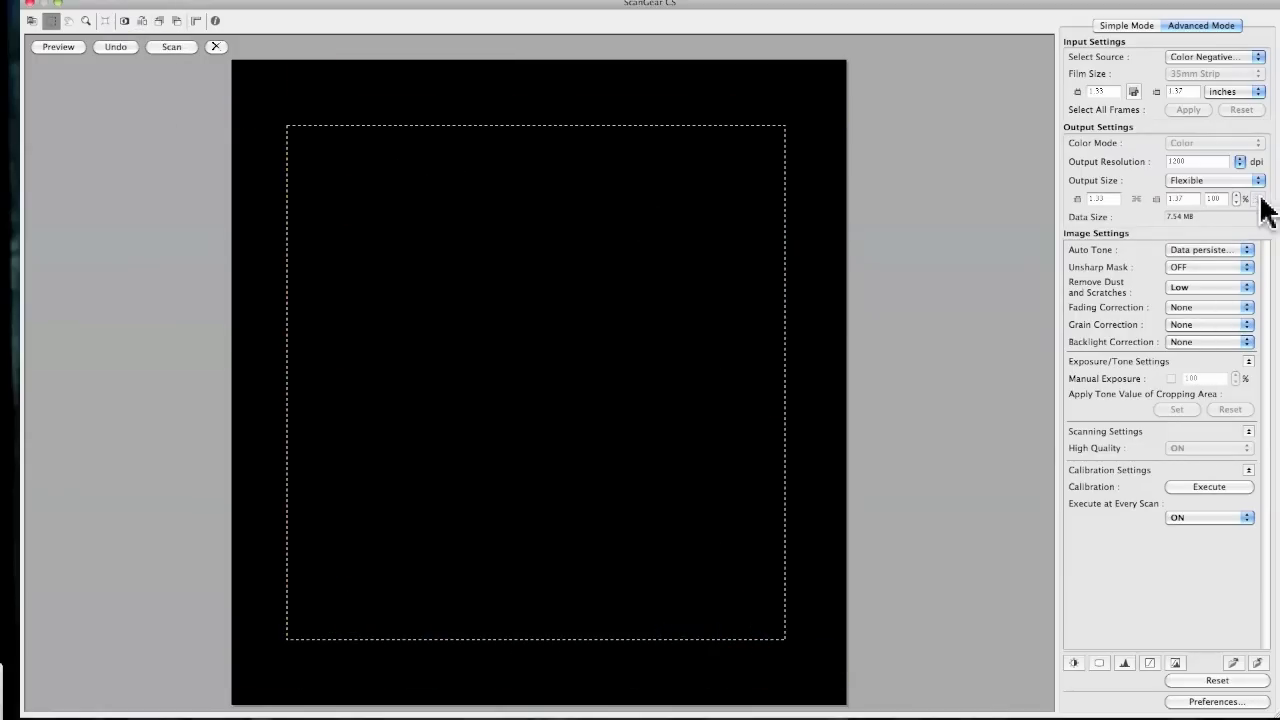
{"action": "left_click", "coordinate": [1247, 250]}
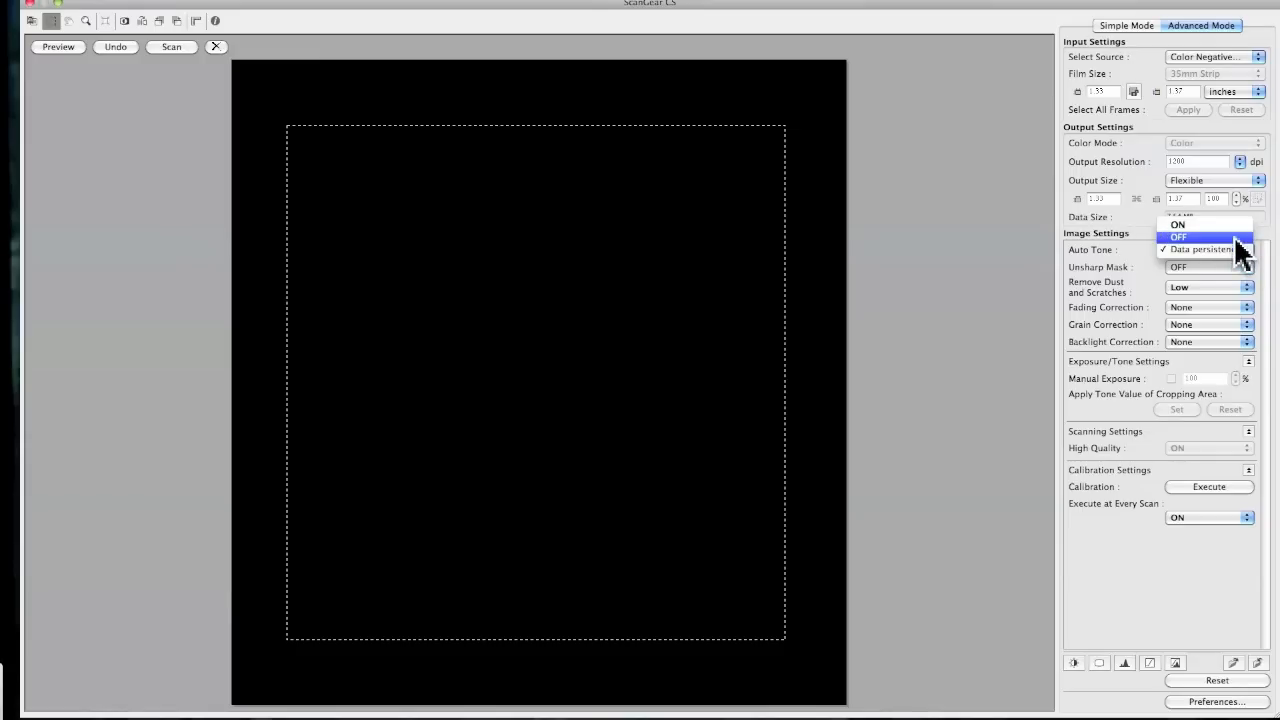
{"action": "left_click", "coordinate": [1237, 239]}
{"action": "left_click", "coordinate": [1247, 251]}
{"action": "left_click", "coordinate": [1235, 250]}
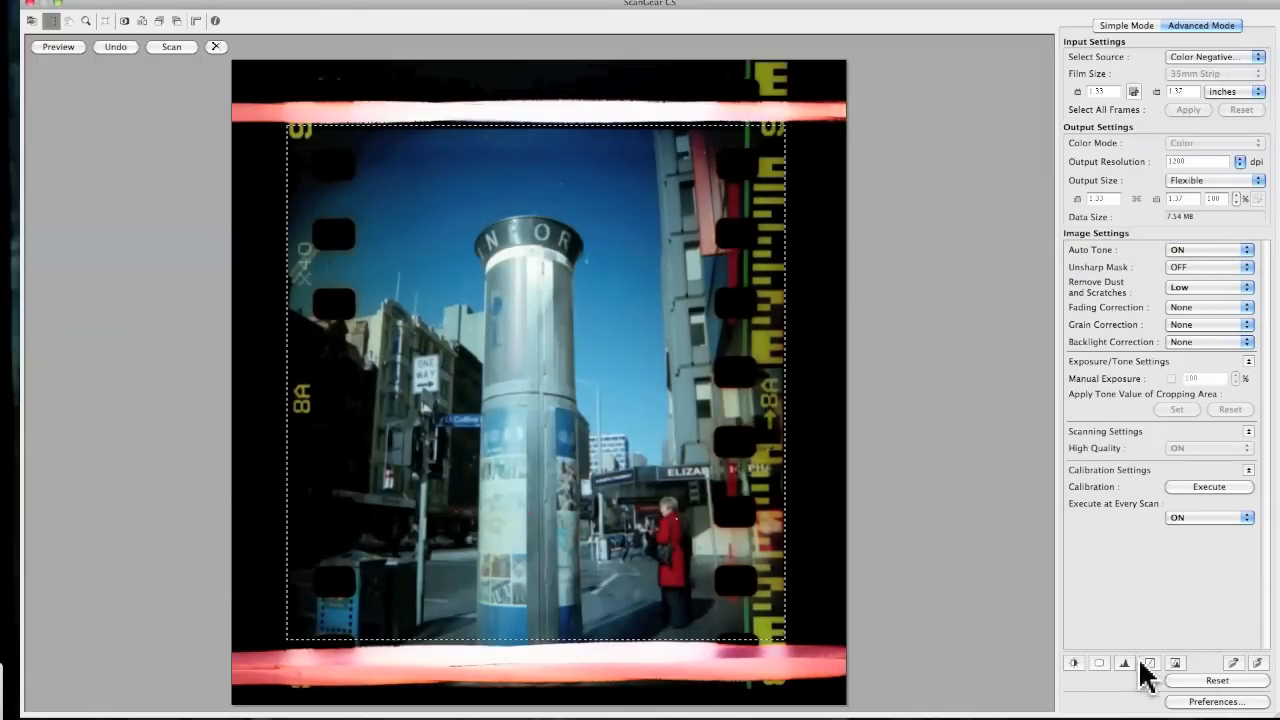
Open the histogram adjustment, move the midtone slider slightly right, and switch the channel to Red
{"action": "left_click", "coordinate": [1125, 663]}
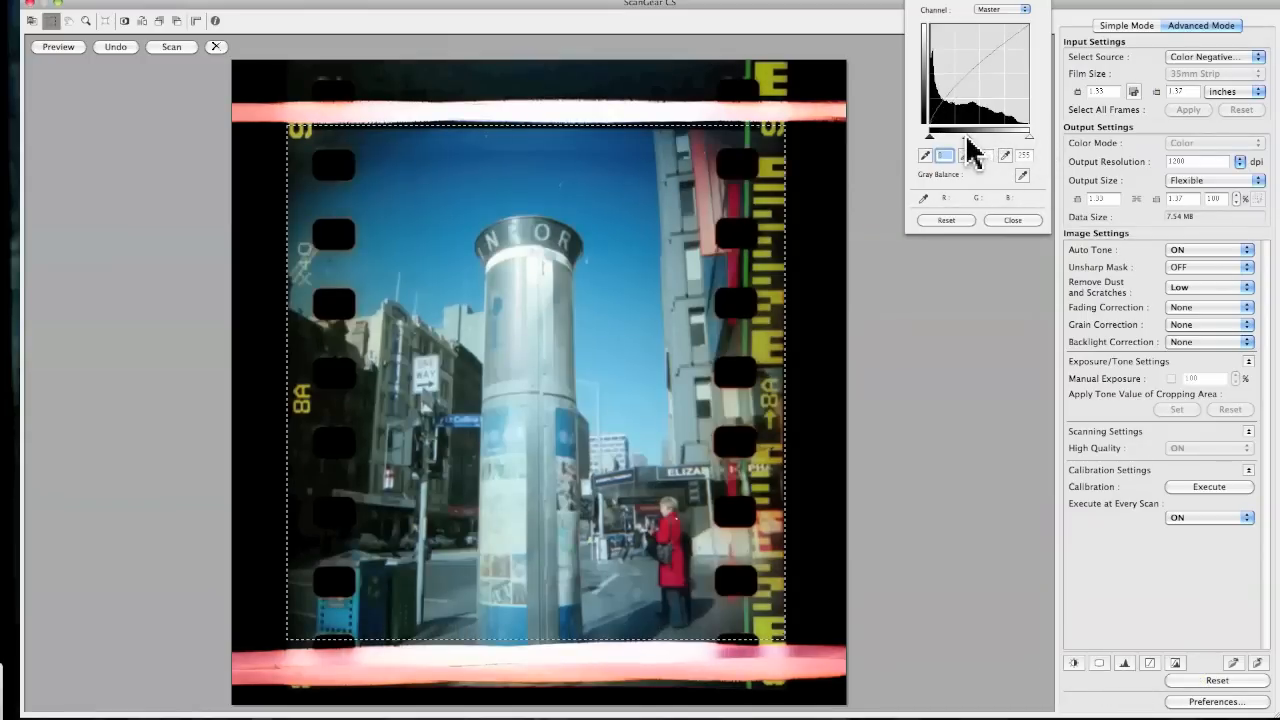
{"action": "left_click_drag", "start_coordinate": [966, 137], "coordinate": [981, 137]}
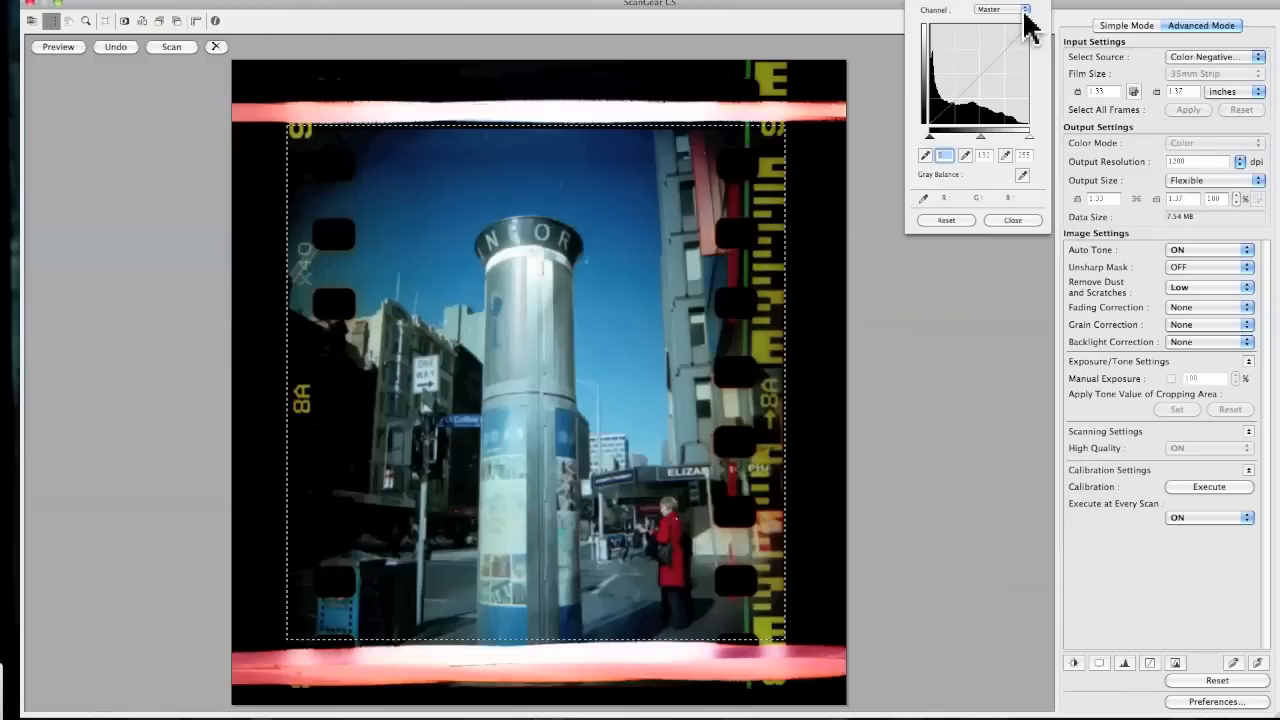
{"action": "left_click", "coordinate": [1024, 12]}
{"action": "left_click", "coordinate": [1018, 22]}
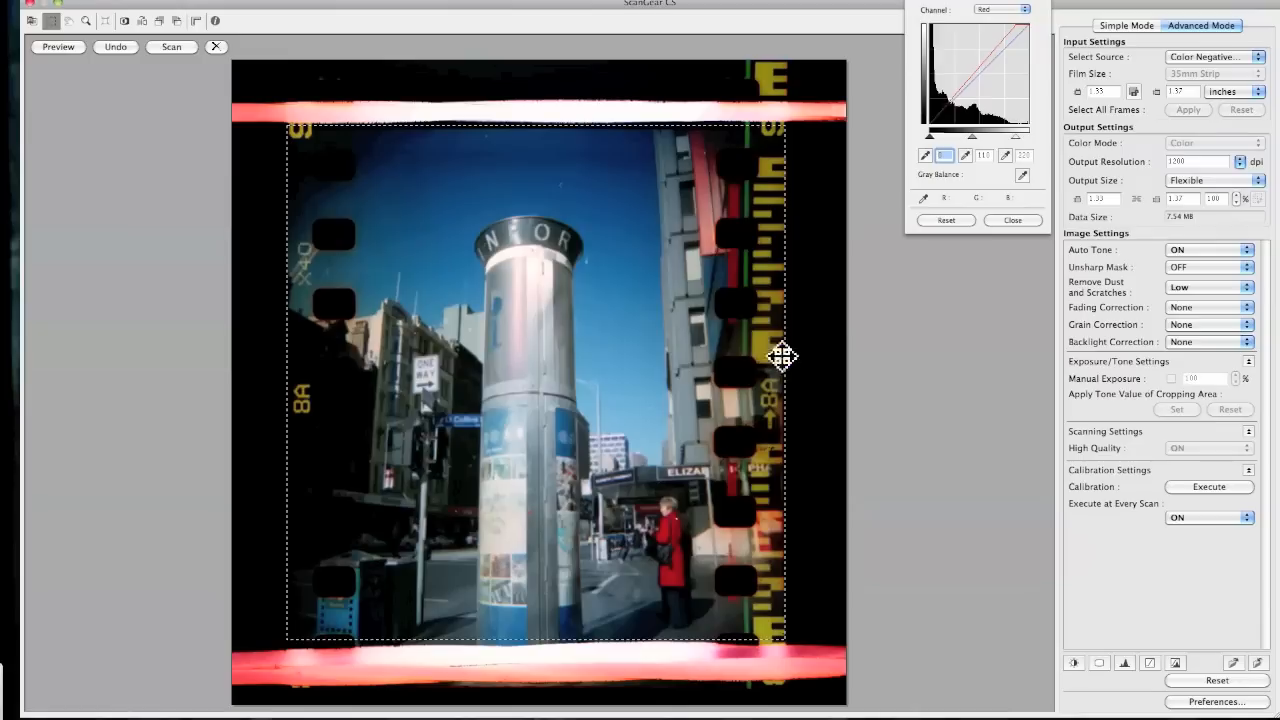
Nudge the crop box's top and bottom edges and start the final scan
{"action": "left_click_drag", "start_coordinate": [597, 125], "coordinate": [596, 128]}
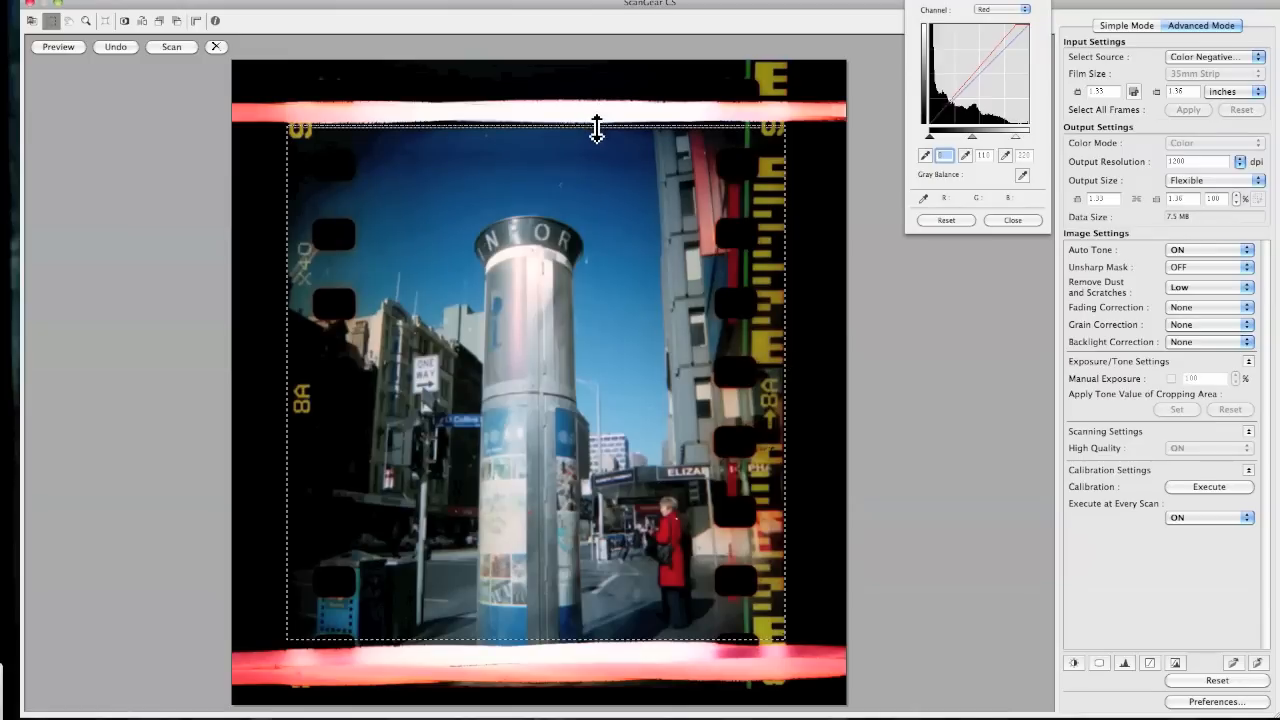
{"action": "left_click_drag", "start_coordinate": [563, 630], "coordinate": [563, 633]}
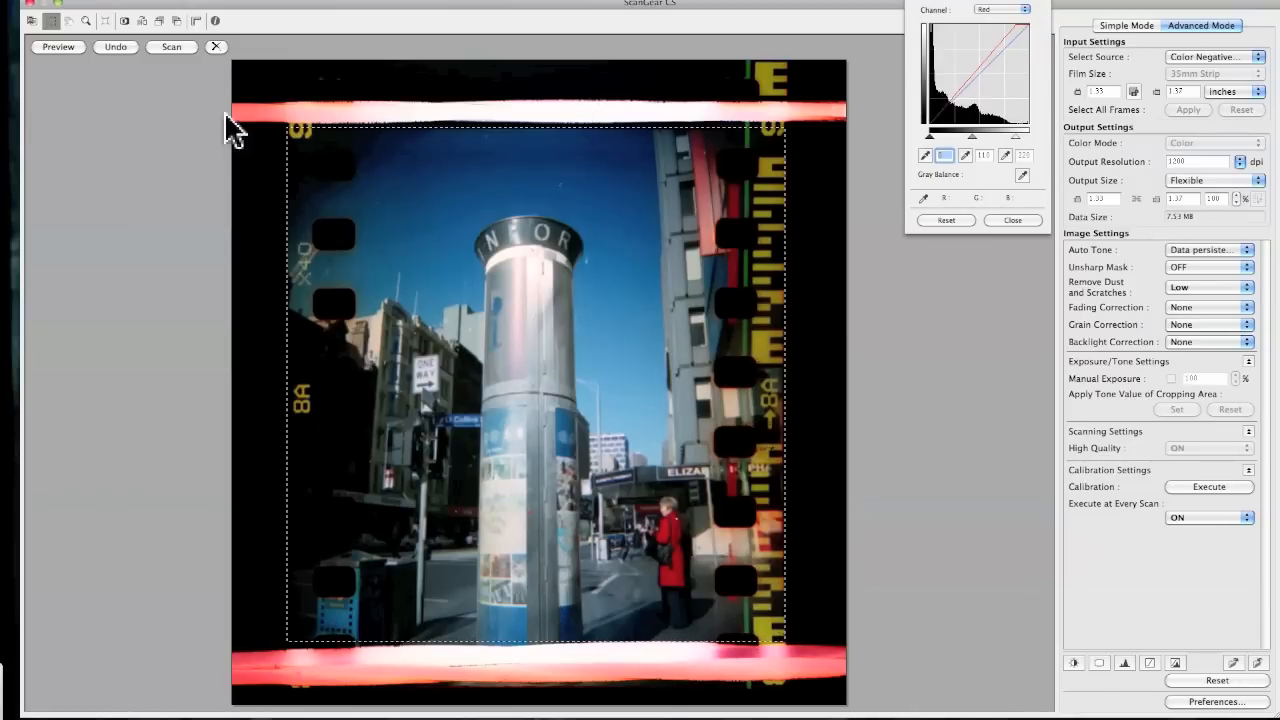
{"action": "left_click", "coordinate": [180, 49]}
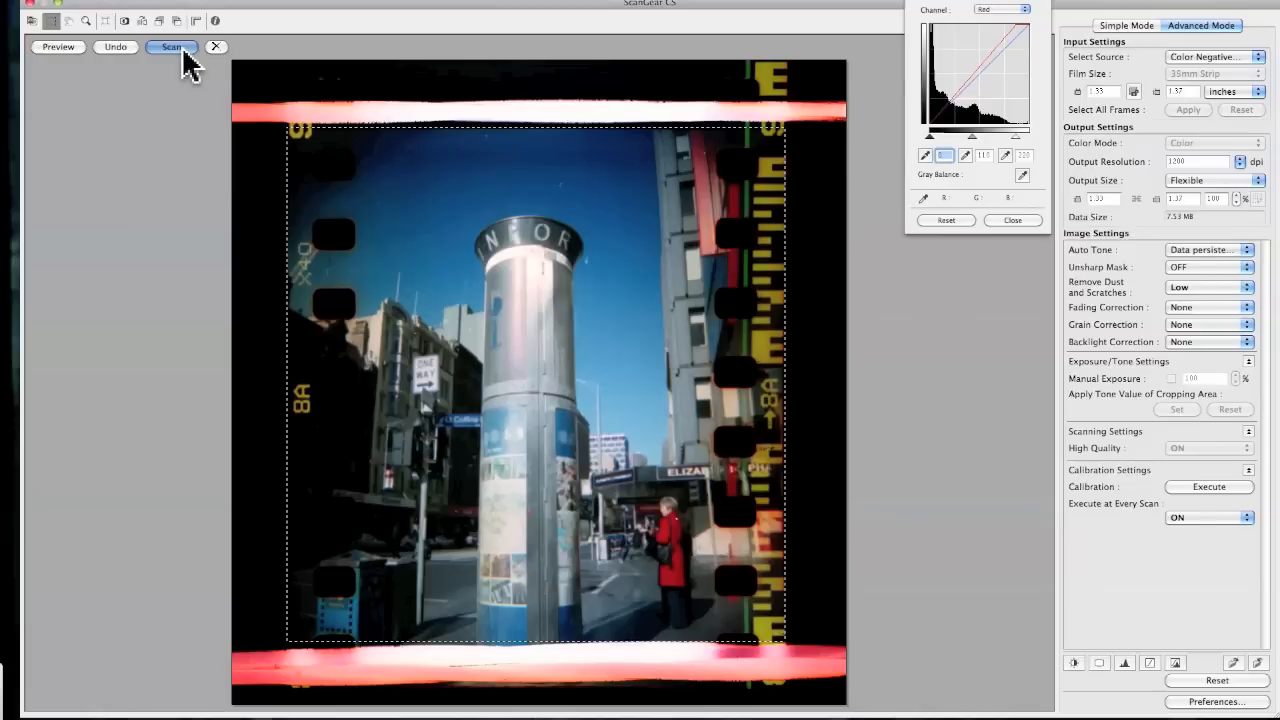